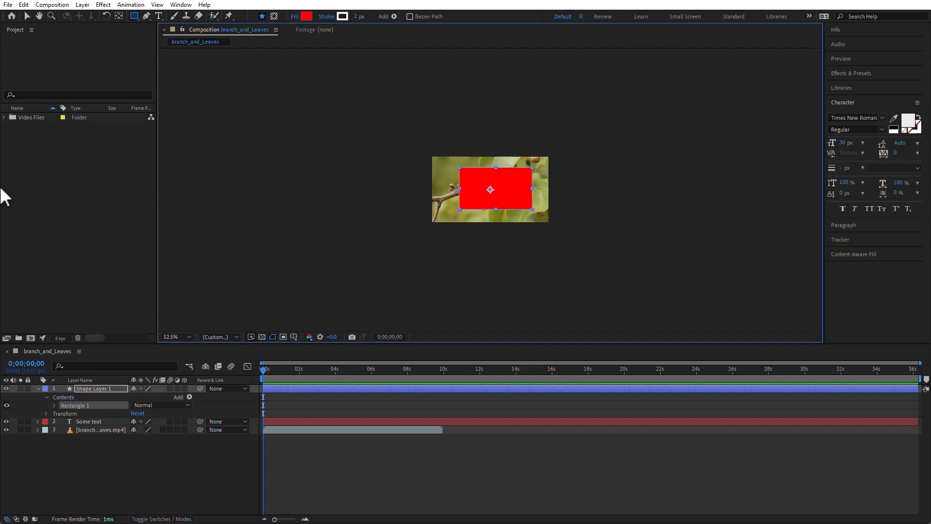
Import logo.ai from the Illustrator Files folder as footage with merged layers and add it as the composition's first layer
{"action": "double_click", "coordinate": [68, 180]}
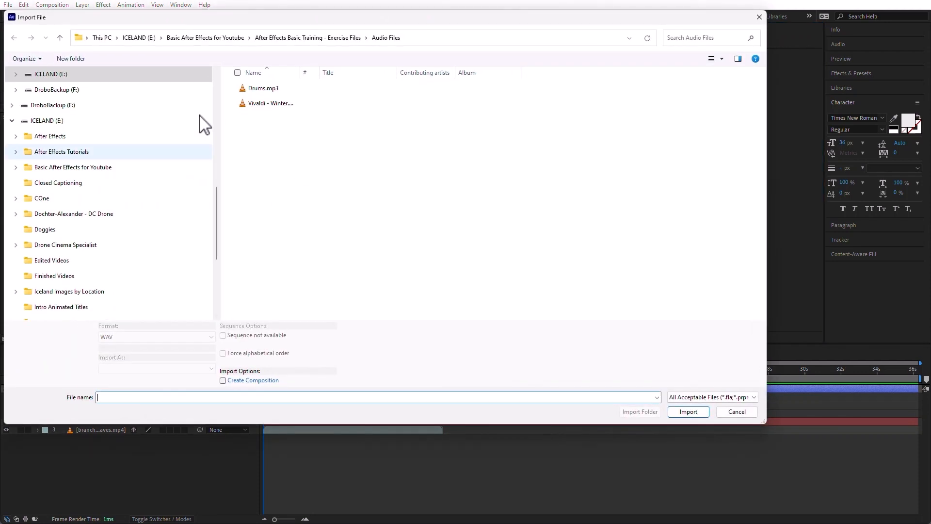
{"action": "left_click", "coordinate": [300, 39]}
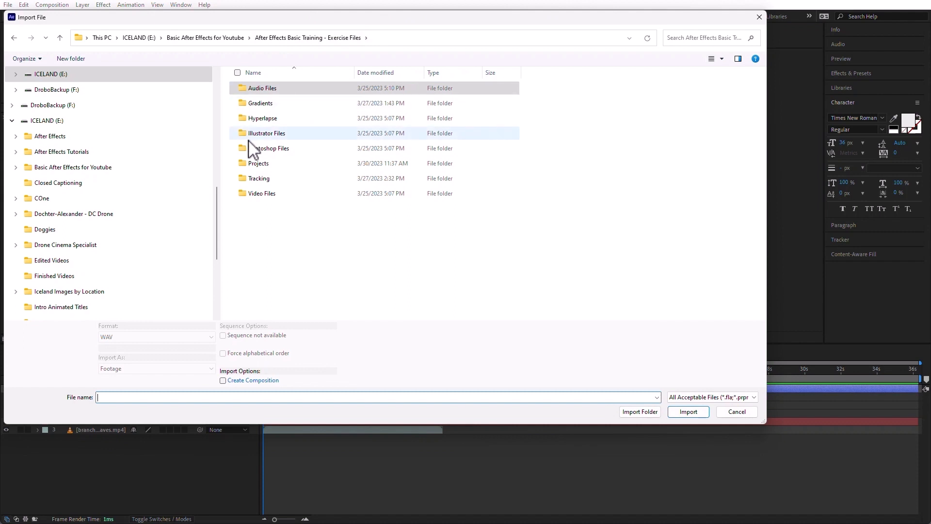
{"action": "double_click", "coordinate": [246, 134]}
{"action": "left_click", "coordinate": [257, 133]}
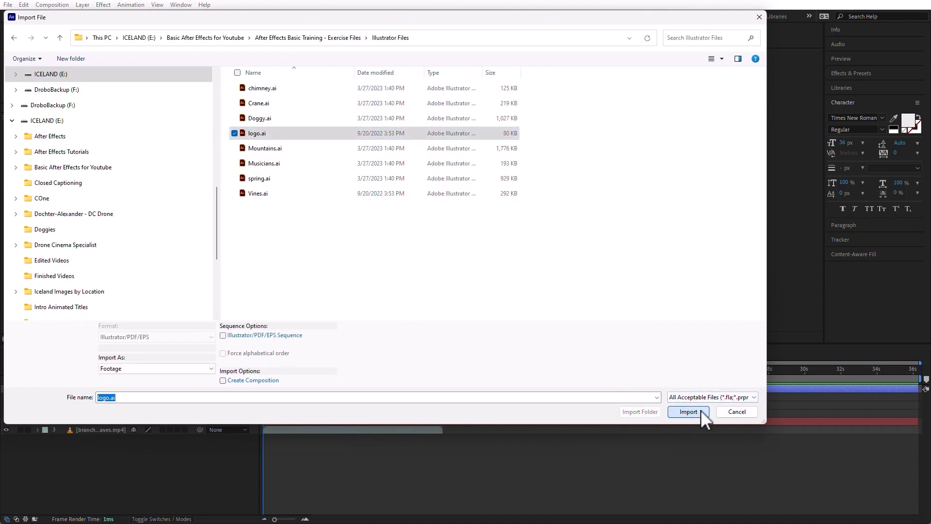
{"action": "left_click", "coordinate": [668, 411]}
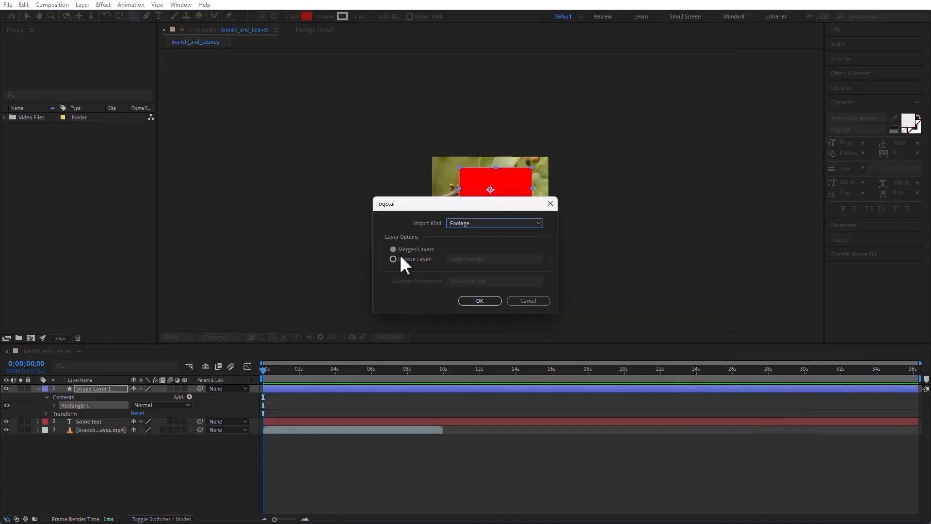
{"action": "left_click", "coordinate": [486, 303]}
{"action": "left_click_drag", "start_coordinate": [60, 164], "coordinate": [100, 390]}
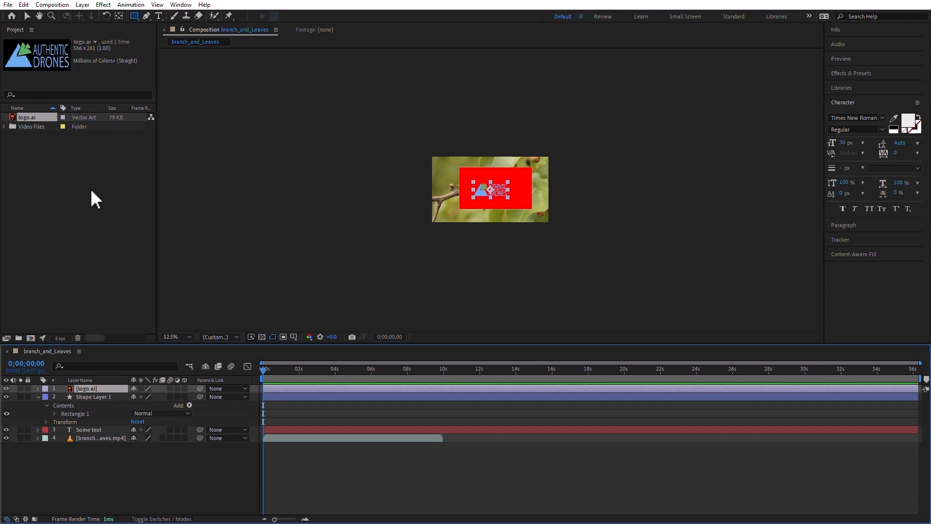
Import logo.psd from the Photoshop Files folder as footage with merged layers and add it above the logo.ai layer
{"action": "double_click", "coordinate": [78, 201]}
{"action": "left_click", "coordinate": [308, 37]}
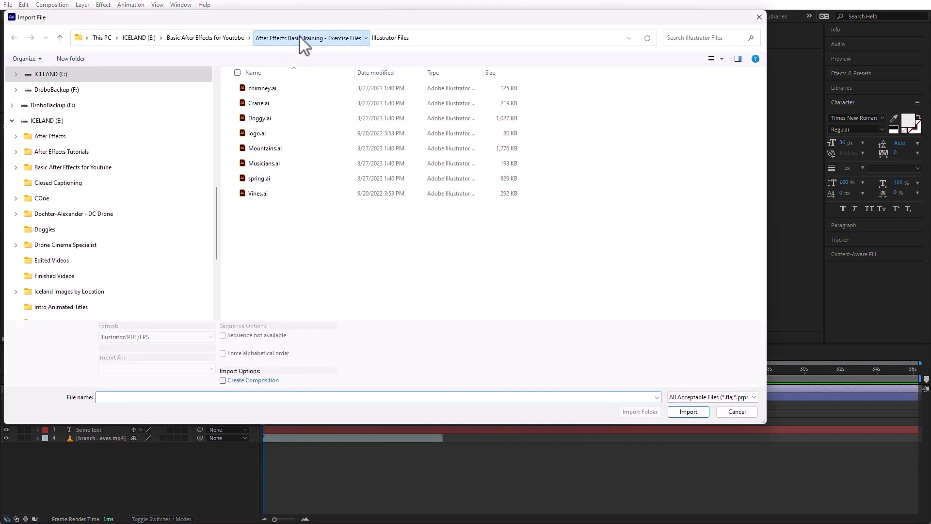
{"action": "double_click", "coordinate": [249, 148]}
{"action": "double_click", "coordinate": [244, 118]}
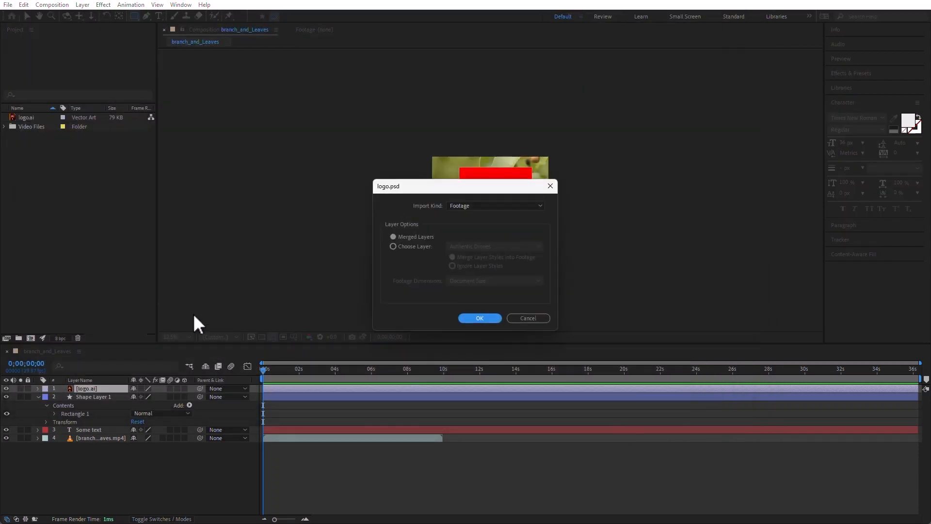
{"action": "left_click", "coordinate": [490, 320]}
{"action": "left_click_drag", "start_coordinate": [17, 126], "coordinate": [107, 386]}
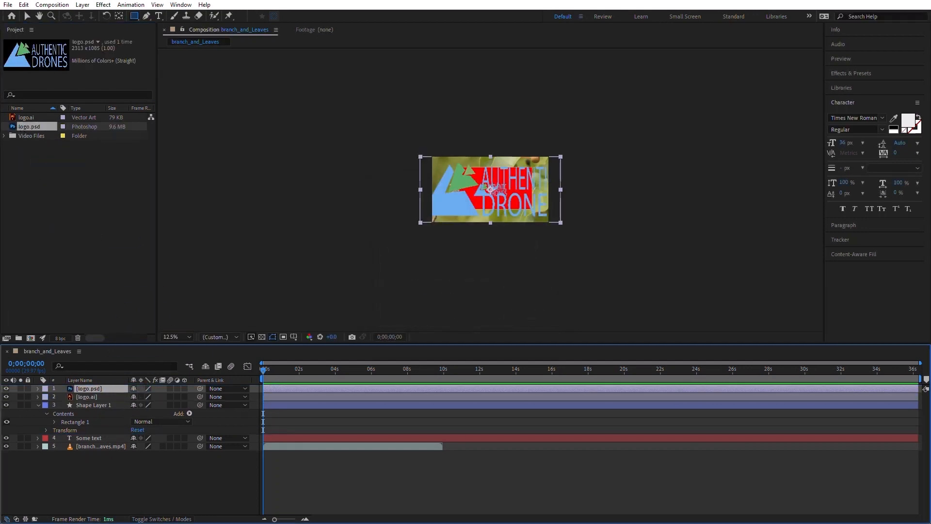
Delete all layers from the branch_and_Leaves composition
{"action": "left_click", "coordinate": [76, 492]}
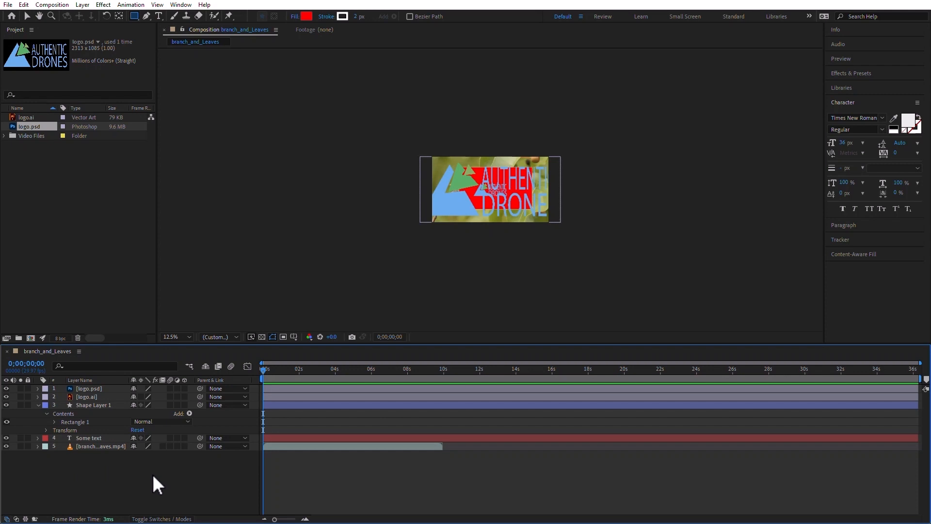
{"action": "left_click_drag", "start_coordinate": [115, 487], "coordinate": [37, 348]}
{"action": "key", "text": "Delete"}
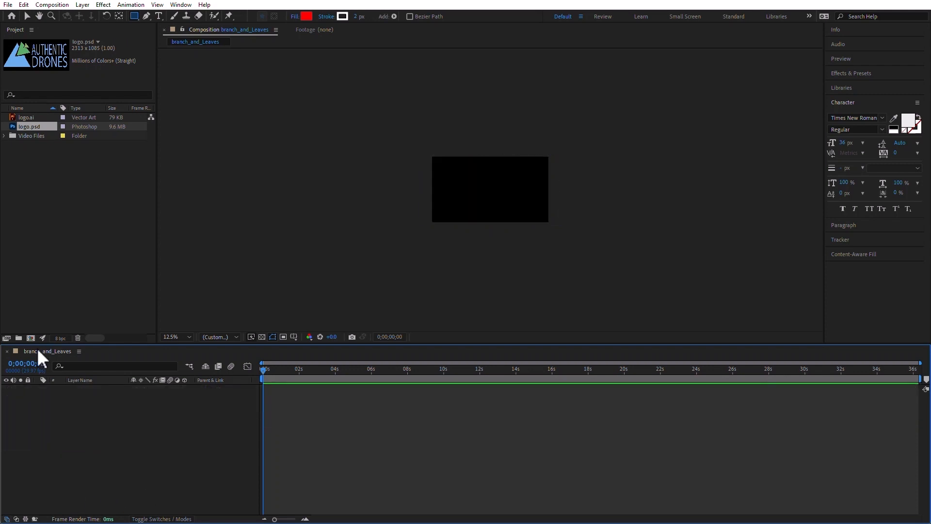
Add all the MP4 clips from the project's Video Files folder to the branch_and_Leaves composition as layers
{"action": "left_click", "coordinate": [5, 136]}
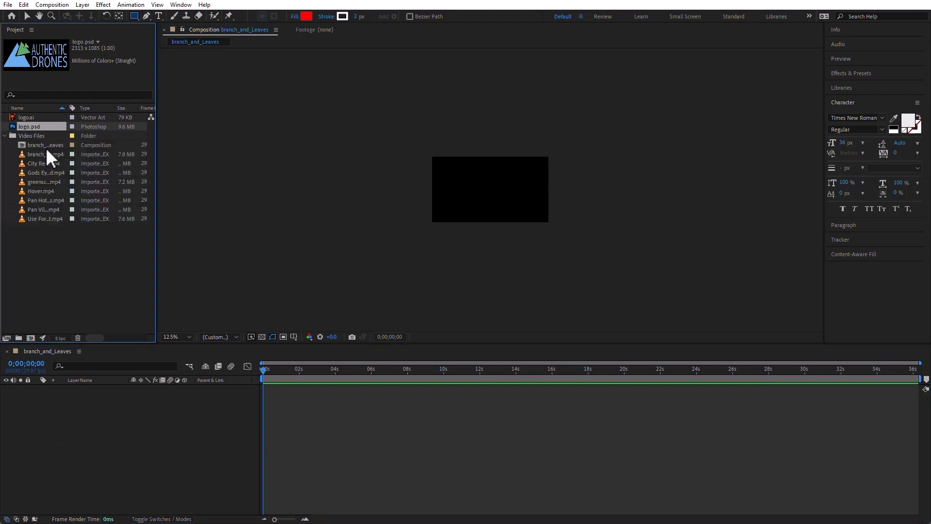
{"action": "left_click", "coordinate": [32, 155]}
{"action": "left_click", "coordinate": [40, 219], "text": "shift"}
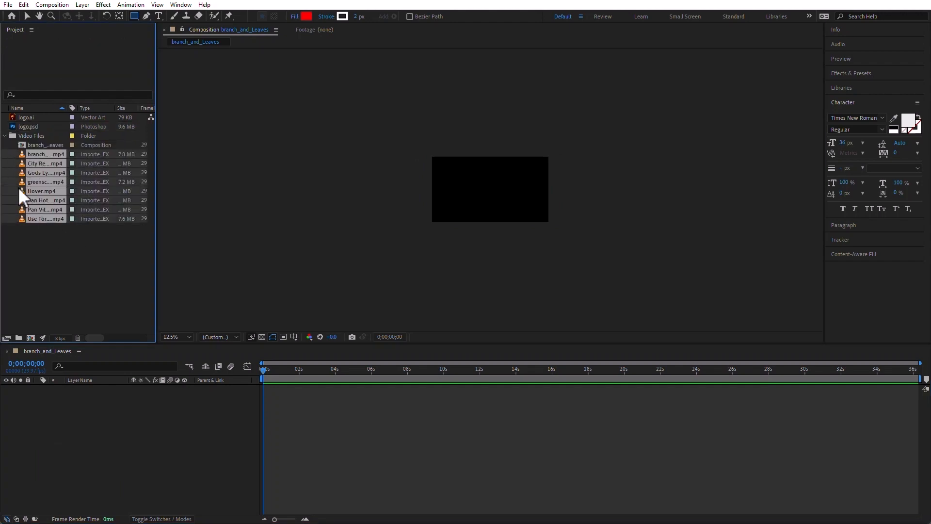
{"action": "left_click_drag", "start_coordinate": [23, 216], "coordinate": [234, 473]}
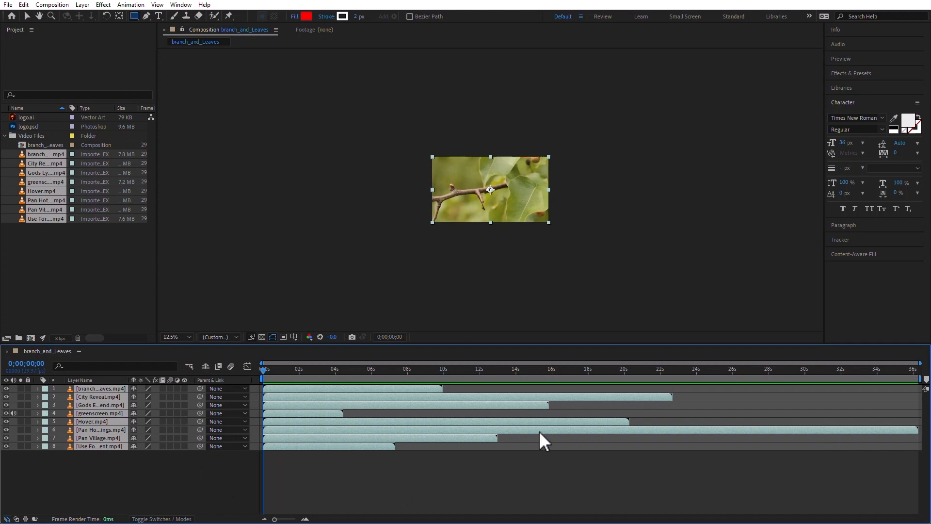
Widen the layer name column to fit the full clip names and switch it to show source names
{"action": "left_click", "coordinate": [114, 467]}
{"action": "left_click", "coordinate": [101, 430]}
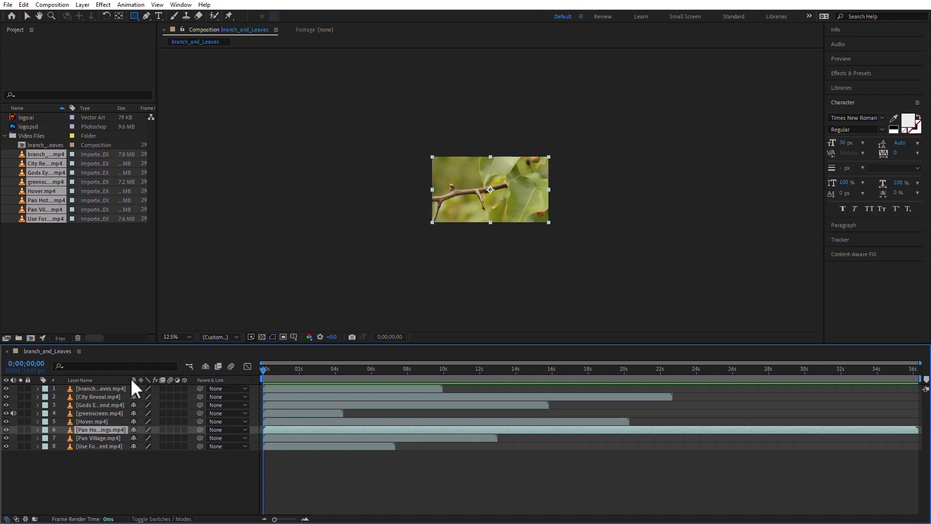
{"action": "left_click_drag", "start_coordinate": [125, 381], "coordinate": [163, 381]}
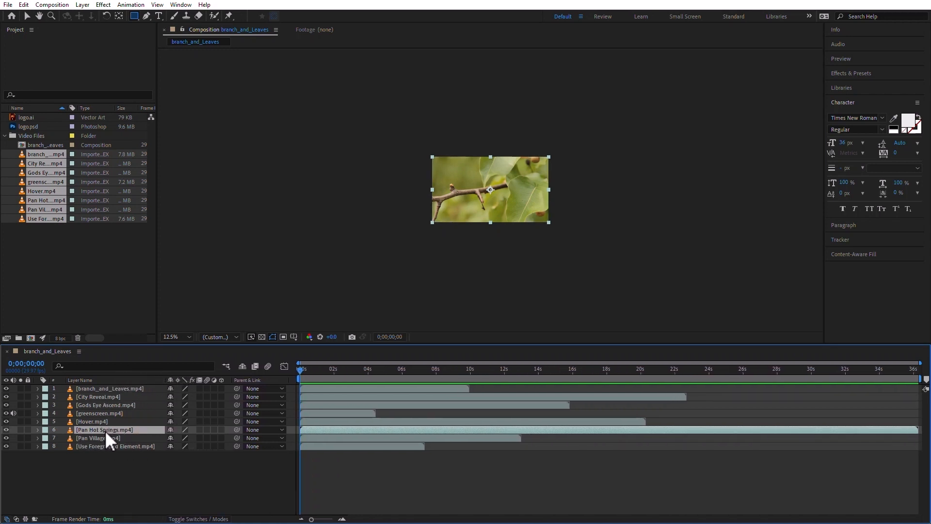
{"action": "left_click", "coordinate": [80, 381]}
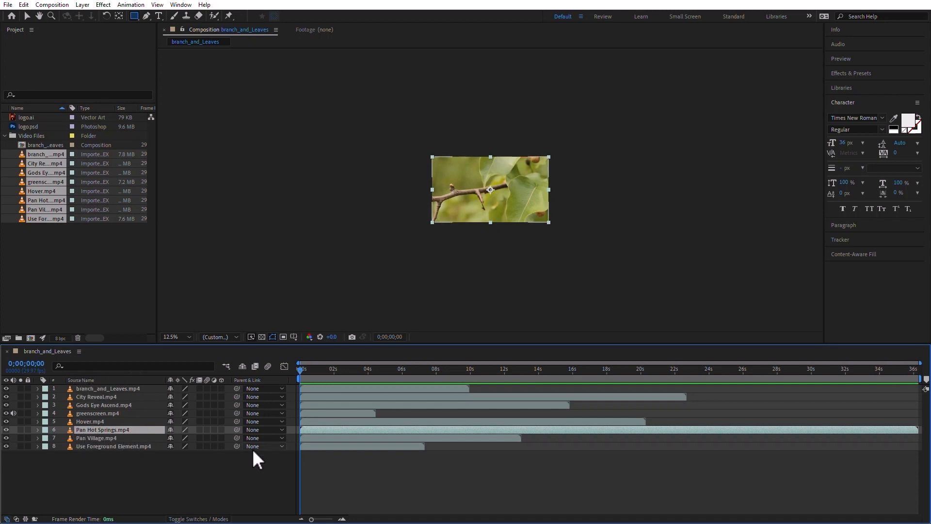
Scrub the current time to 0;00;29;22 and on to 0;00;33;11 to preview the Pan Hot Springs.mp4 layer
{"action": "left_click_drag", "start_coordinate": [300, 369], "coordinate": [799, 429]}
{"action": "left_click", "coordinate": [679, 472]}
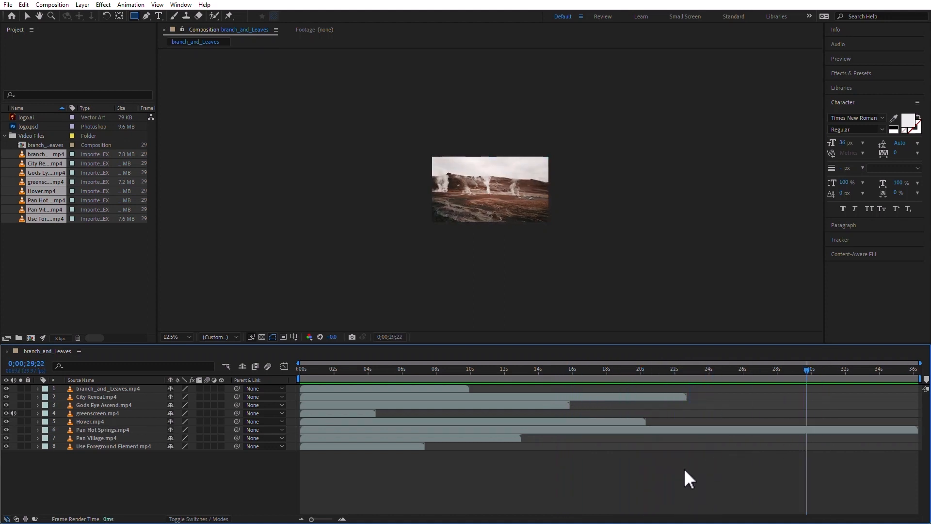
{"action": "left_click", "coordinate": [708, 426]}
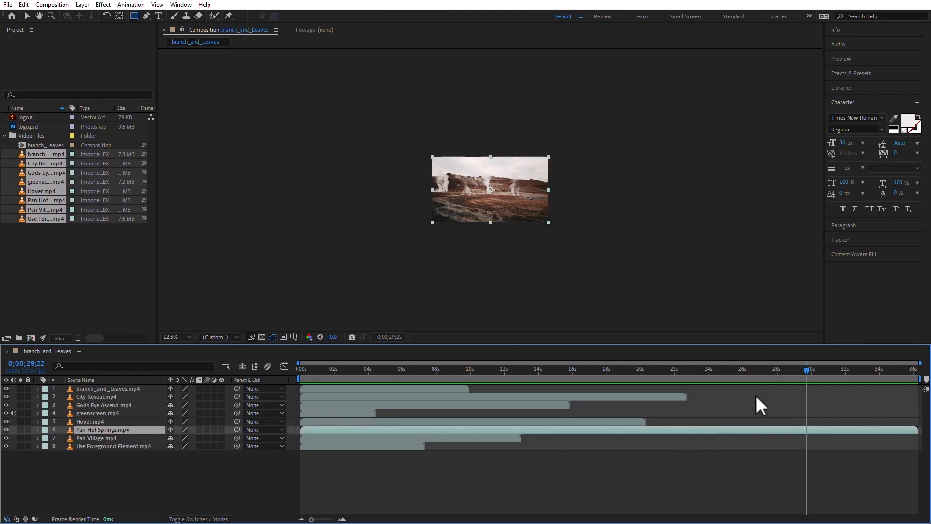
{"action": "left_click_drag", "start_coordinate": [812, 367], "coordinate": [869, 377]}
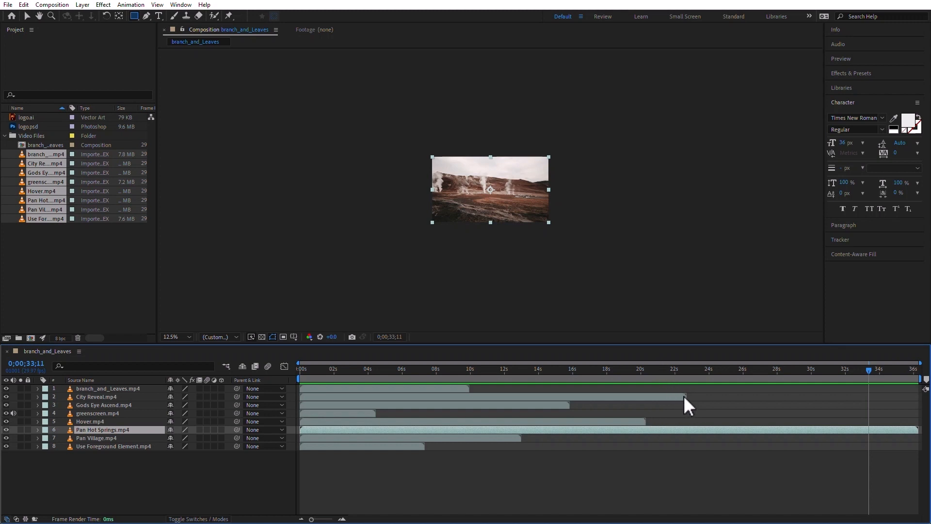
Trim the ends of branch_and_Leaves.mp4, City Reveal.mp4, Gods Eye Ascend.mp4, greenscreen.mp4 and Hover.mp4 to about 7, 15, 12, 3 and 14.5 seconds
{"action": "left_click", "coordinate": [449, 388]}
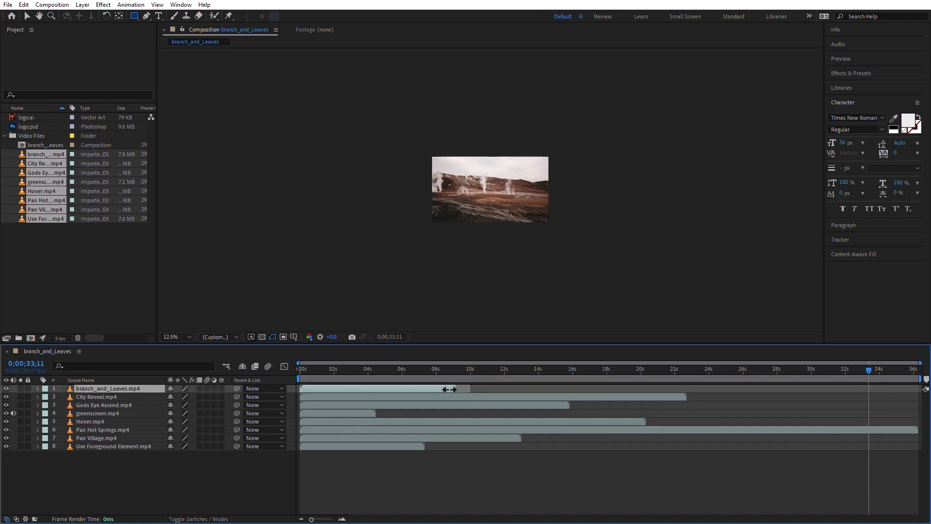
{"action": "left_click_drag", "start_coordinate": [417, 389], "coordinate": [415, 390]}
{"action": "left_click_drag", "start_coordinate": [685, 395], "coordinate": [500, 409]}
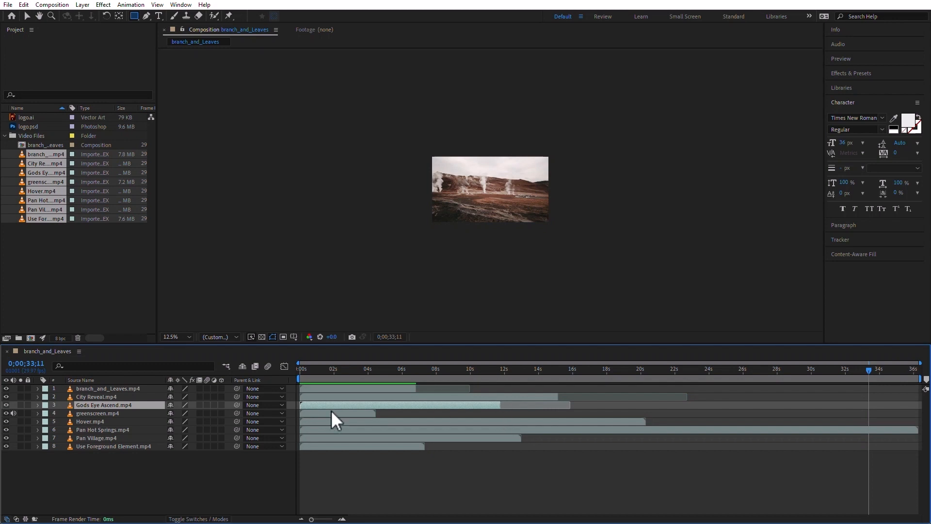
{"action": "left_click_drag", "start_coordinate": [375, 413], "coordinate": [354, 413]}
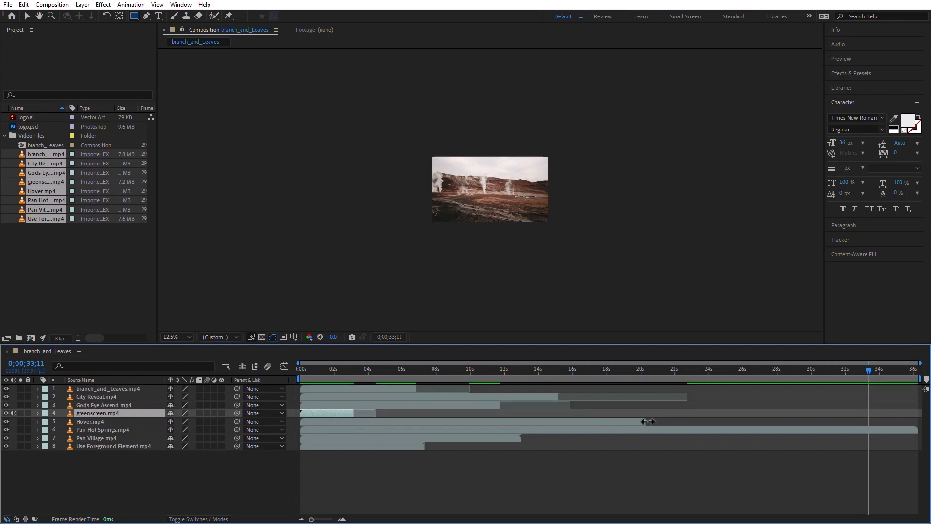
{"action": "left_click_drag", "start_coordinate": [648, 421], "coordinate": [548, 421]}
Readjust the end of the branch_and_Leaves.mp4 layer, extending it slightly to about 7.3 seconds
{"action": "left_click", "coordinate": [370, 388]}
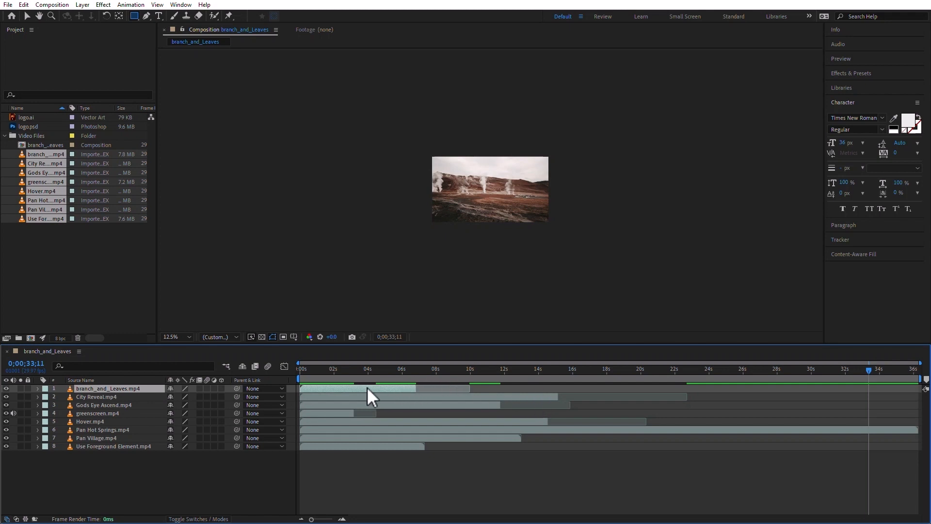
{"action": "left_click_drag", "start_coordinate": [415, 388], "coordinate": [411, 388]}
{"action": "mouse_move", "coordinate": [409, 388]}
{"action": "left_mouse_down"}
{"action": "mouse_move", "coordinate": [445, 390]}
{"action": "mouse_move", "coordinate": [400, 390]}
{"action": "mouse_move", "coordinate": [505, 390]}
{"action": "mouse_move", "coordinate": [424, 389]}
{"action": "left_mouse_up"}
Set the out point of all layers to 0;00;04;00 in one operation, then deselect them
{"action": "left_click_drag", "start_coordinate": [160, 478], "coordinate": [100, 371]}
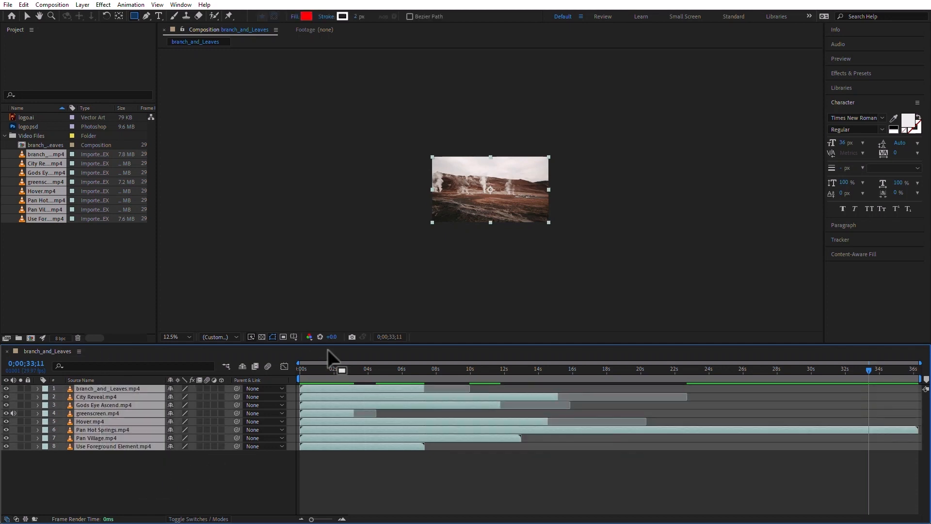
{"action": "left_click_drag", "start_coordinate": [354, 368], "coordinate": [368, 369]}
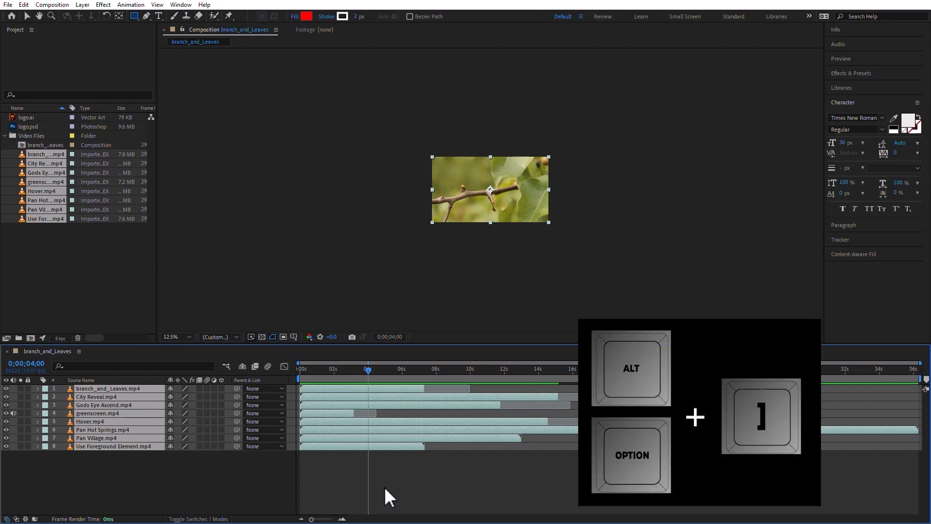
{"action": "key", "text": "alt+bracketright"}
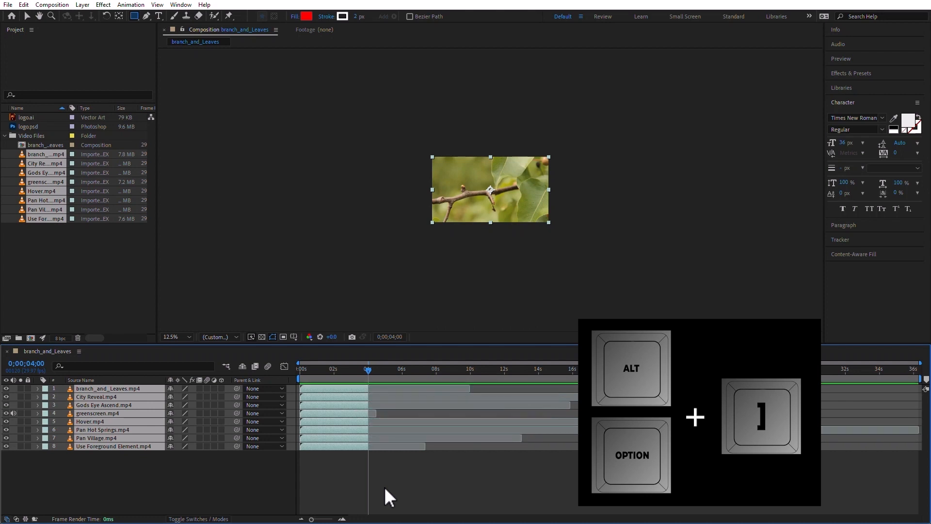
{"action": "left_click", "coordinate": [455, 493]}
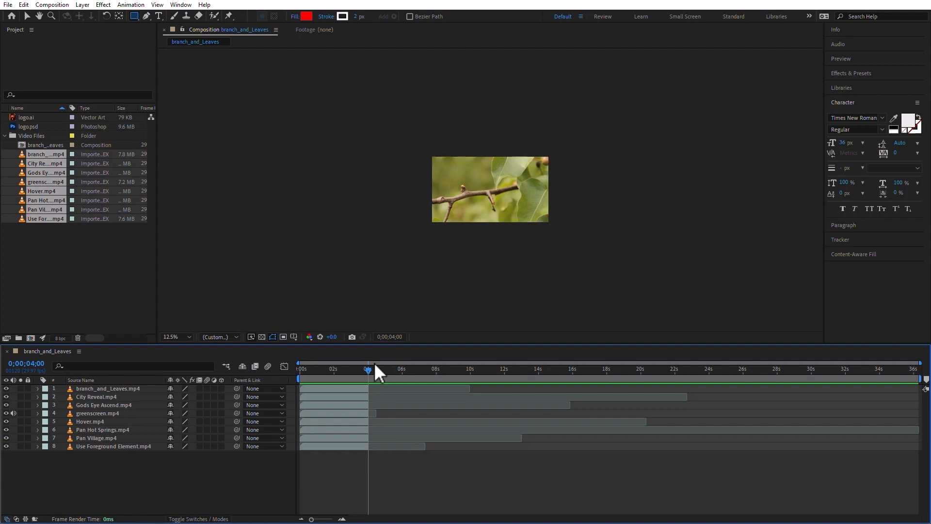
Scrub through the timeline past the trimmed clips to examine the empty part, stopping at 0;00;09;29
{"action": "left_click_drag", "start_coordinate": [372, 369], "coordinate": [437, 368]}
{"action": "left_click_drag", "start_coordinate": [596, 372], "coordinate": [545, 380]}
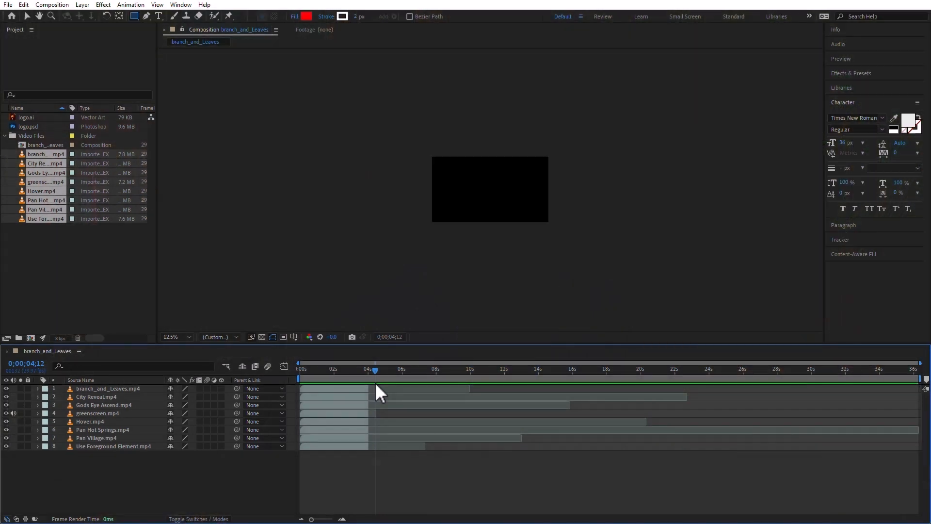
{"action": "left_click_drag", "start_coordinate": [460, 378], "coordinate": [469, 378]}
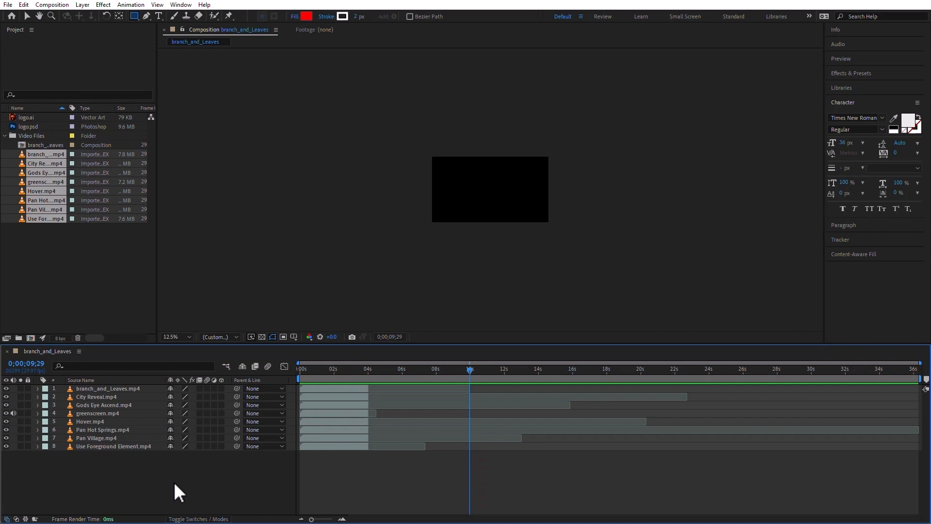
Delete every layer except branch_and_Leaves.mp4 and extend that clip back to its full length of about 10 seconds
{"action": "left_click_drag", "start_coordinate": [162, 474], "coordinate": [74, 394]}
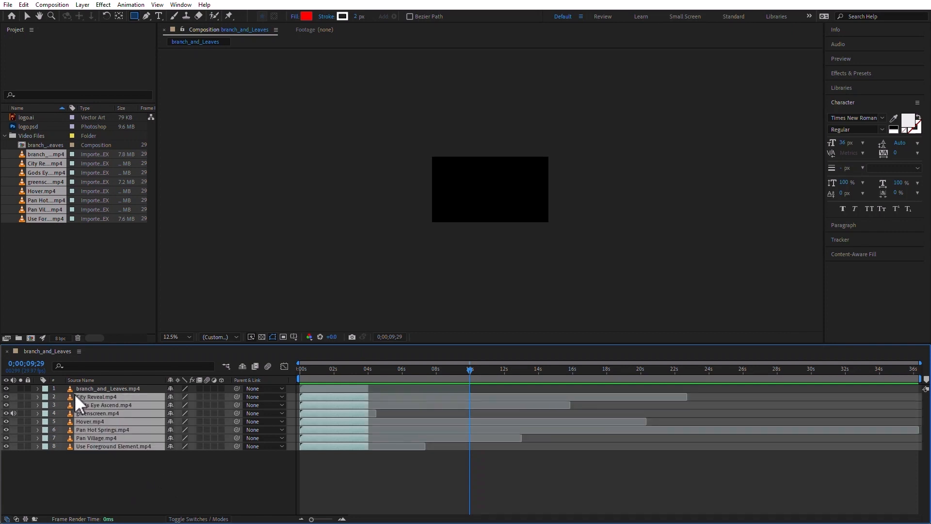
{"action": "key", "text": "Delete"}
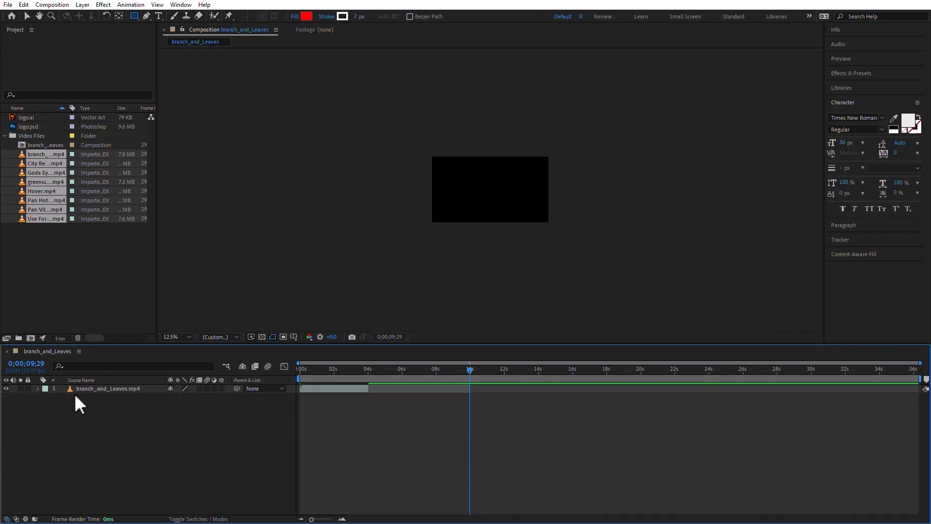
{"action": "left_click", "coordinate": [352, 368]}
{"action": "left_click", "coordinate": [367, 386]}
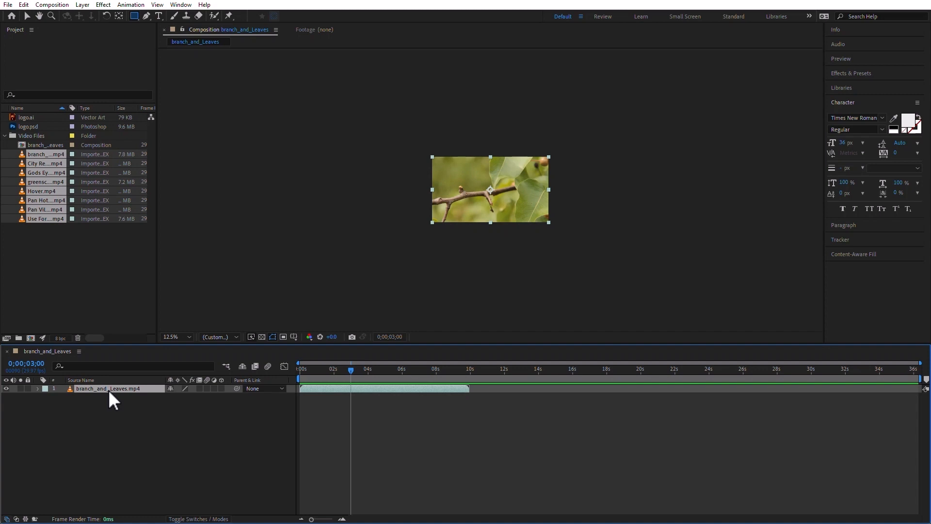
End the work area at the out point of branch_and_Leaves.mp4 and move the current time to 0;00;02;09
{"action": "key", "text": "o"}
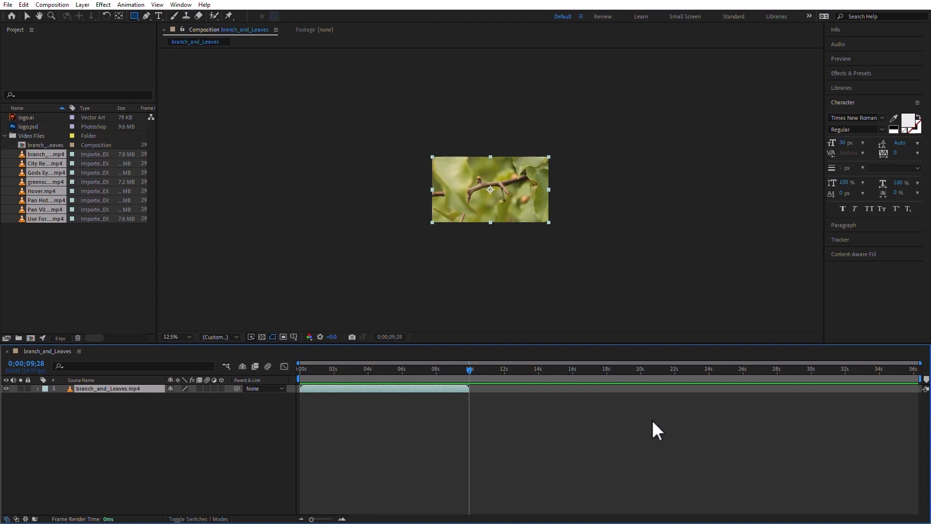
{"action": "mouse_move", "coordinate": [919, 379]}
{"action": "left_mouse_down"}
{"action": "mouse_move", "coordinate": [630, 380]}
{"action": "mouse_move", "coordinate": [815, 380]}
{"action": "mouse_move", "coordinate": [746, 375]}
{"action": "mouse_move", "coordinate": [789, 379]}
{"action": "left_mouse_up"}
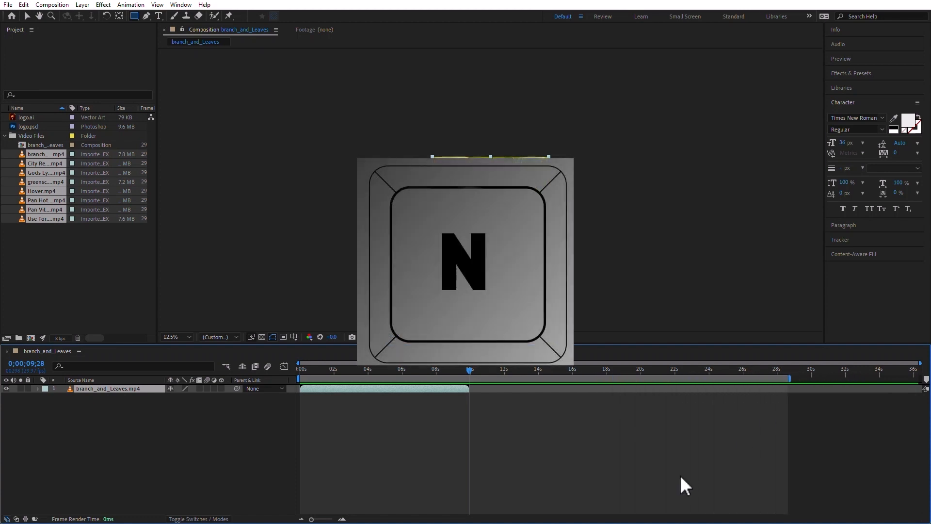
{"action": "key", "text": "n"}
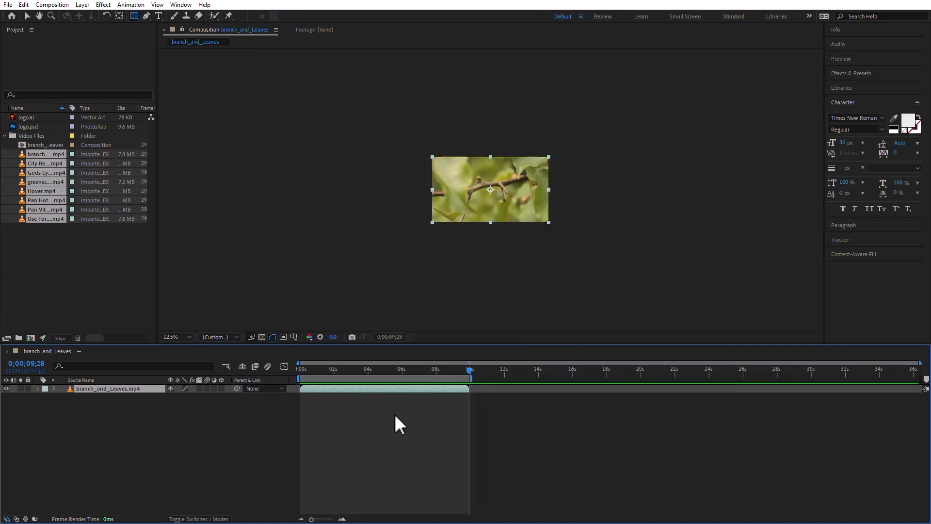
{"action": "left_click", "coordinate": [339, 370]}
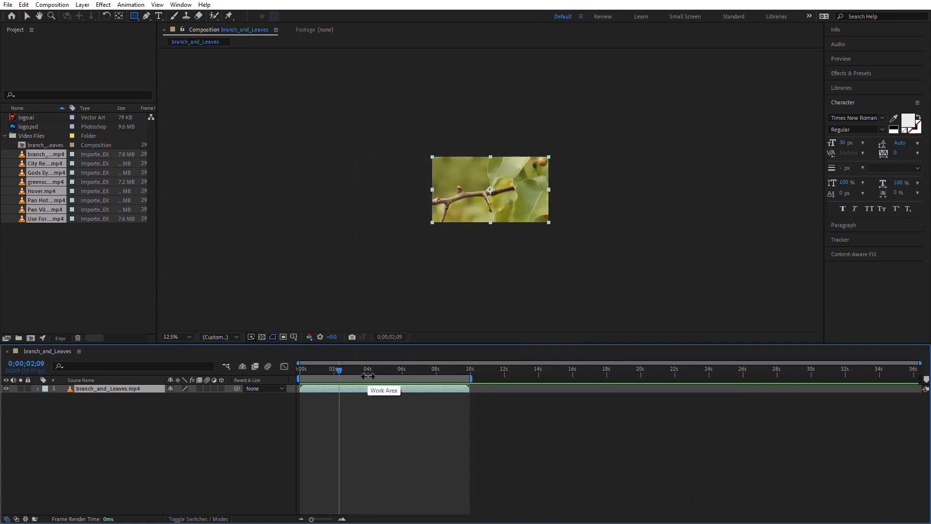
Start the work area at 0;00;02;09 and reset it to the composition's full length
{"action": "key", "text": "b"}
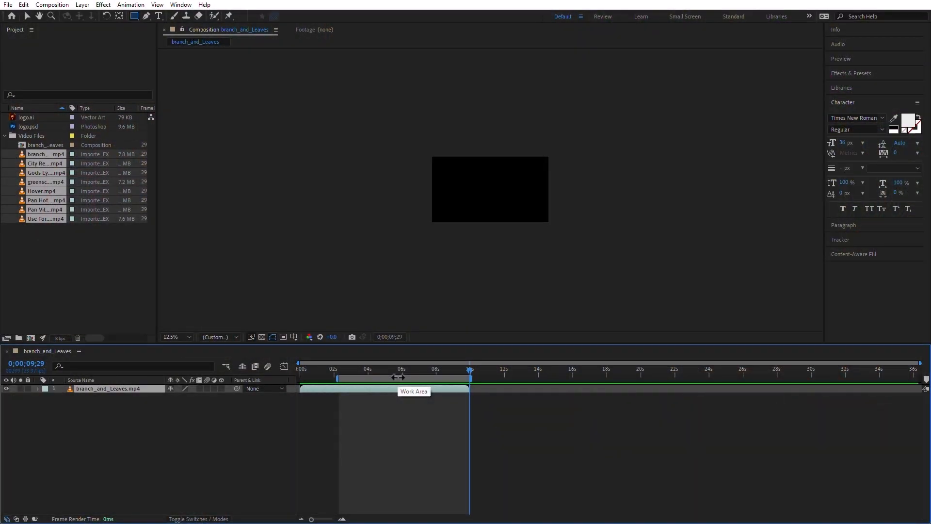
{"action": "double_click", "coordinate": [398, 378]}
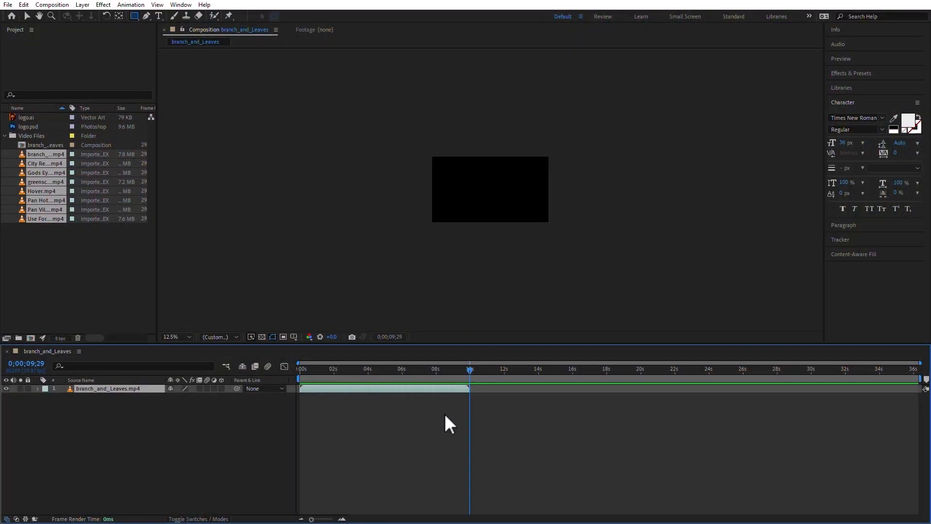
End the work area at 0;00;09;29, trim the composition to it and return the current time to 0;00;00;00
{"action": "key", "text": "n"}
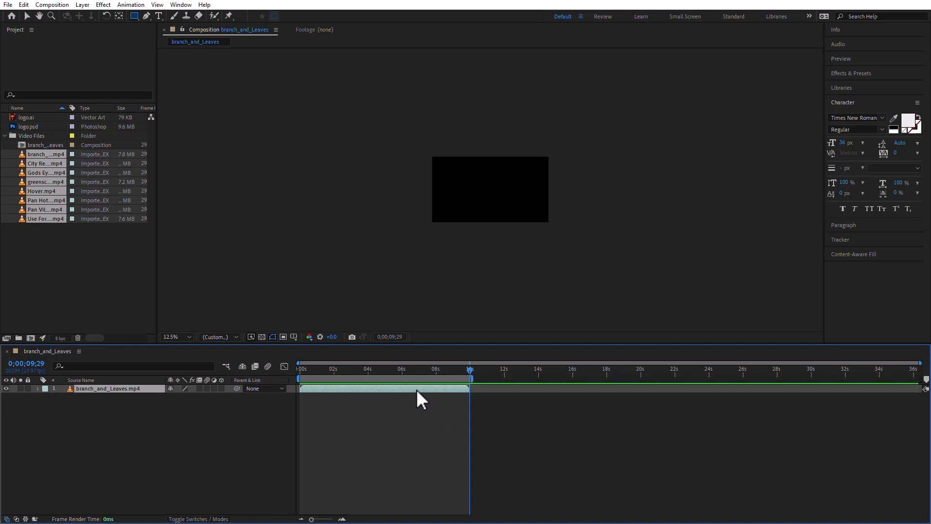
{"action": "right_click", "coordinate": [398, 378]}
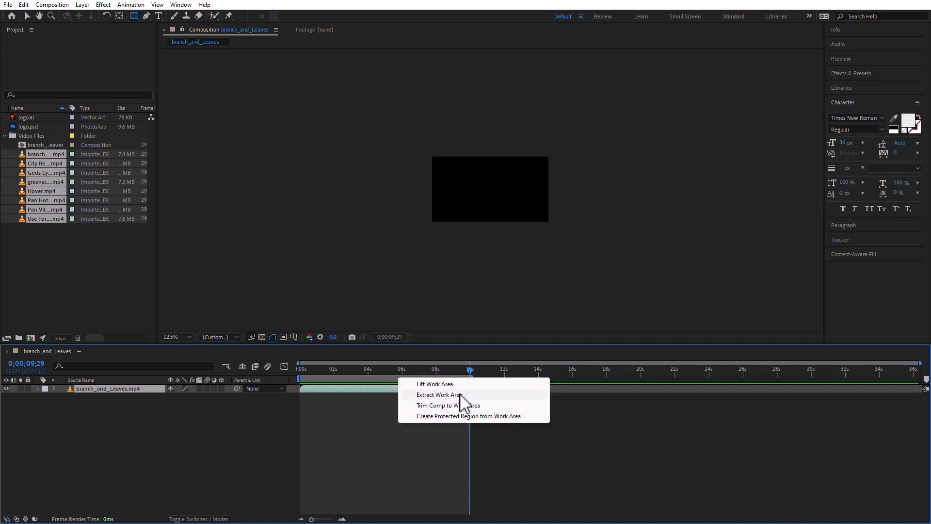
{"action": "left_click", "coordinate": [487, 407]}
{"action": "left_click_drag", "start_coordinate": [364, 377], "coordinate": [257, 438]}
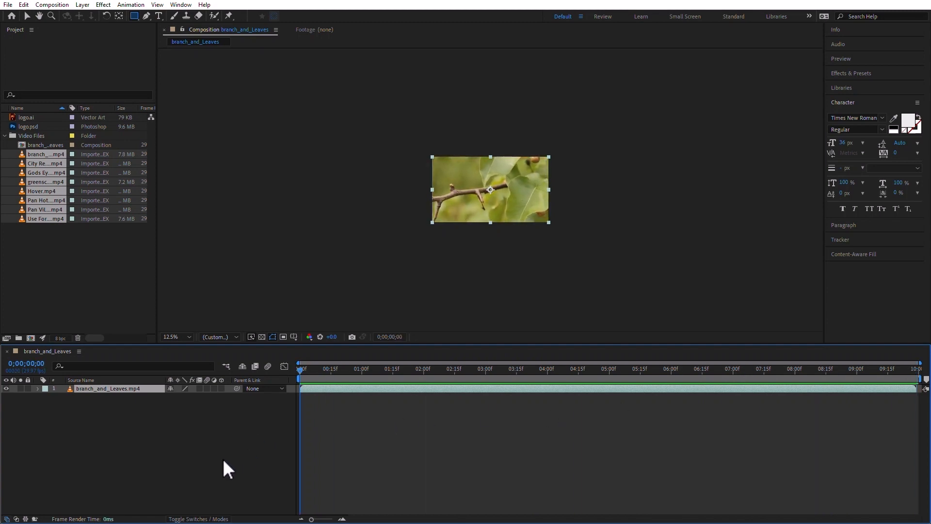
Expand the Transform properties of the branch_and_Leaves.mp4 layer and select Anchor Point
{"action": "left_click", "coordinate": [37, 389]}
{"action": "left_click", "coordinate": [46, 397]}
{"action": "left_click", "coordinate": [77, 406]}
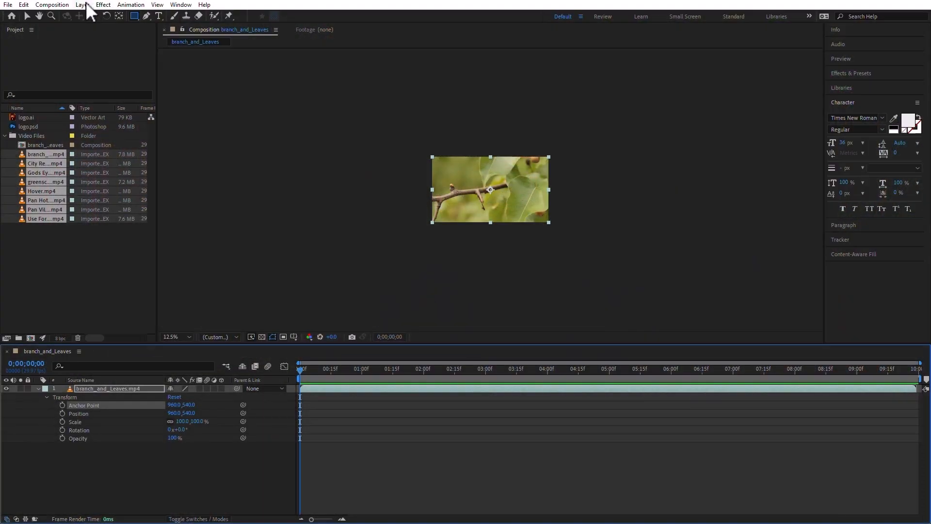
Flip the branch_and_Leaves.mp4 layer horizontally and vertically
{"action": "left_click", "coordinate": [82, 4]}
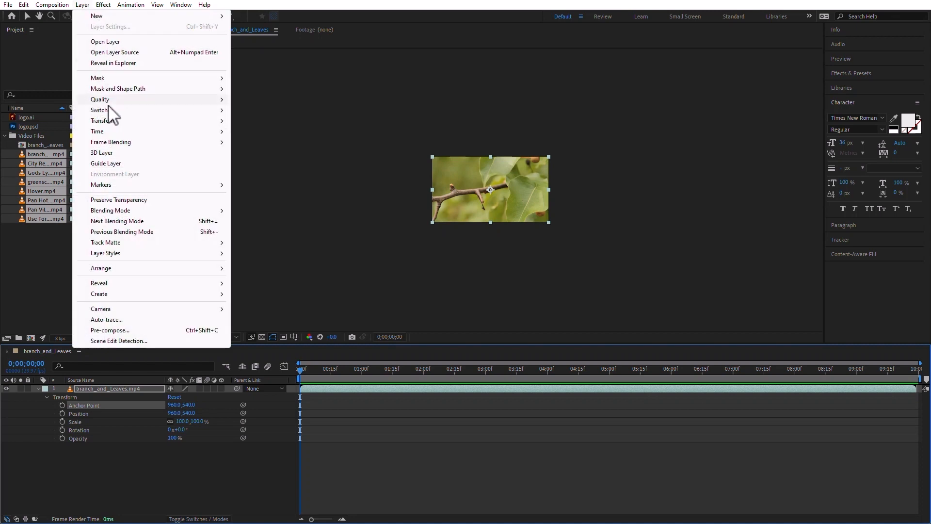
{"action": "mouse_move", "coordinate": [110, 123]}
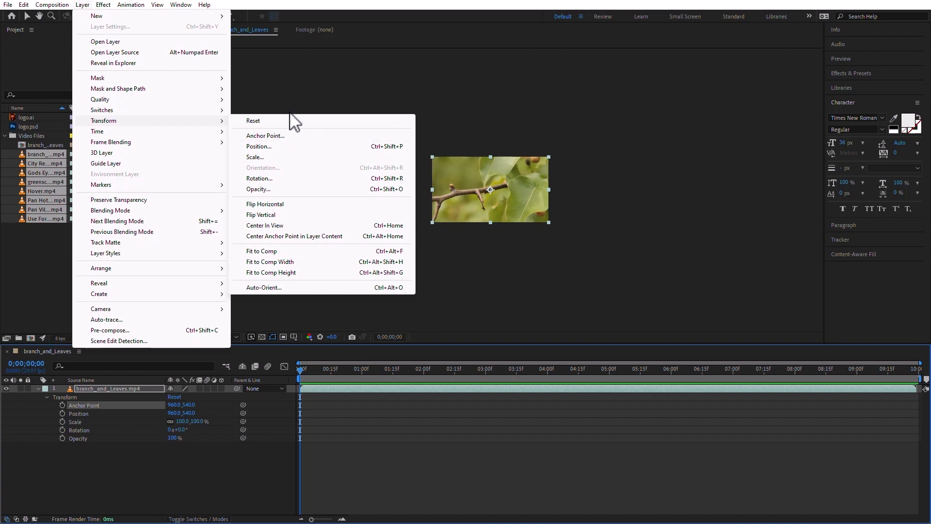
{"action": "left_click", "coordinate": [304, 206]}
{"action": "left_click", "coordinate": [83, 5]}
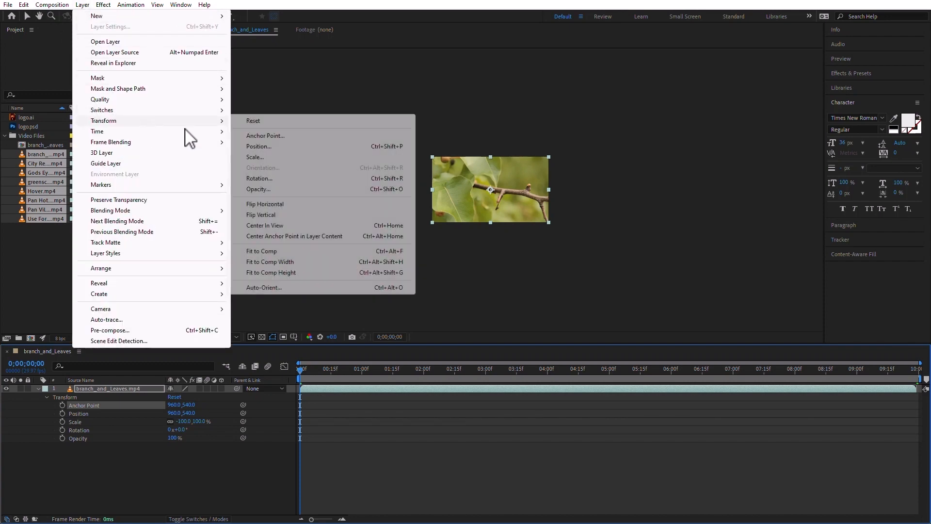
{"action": "left_click", "coordinate": [313, 216]}
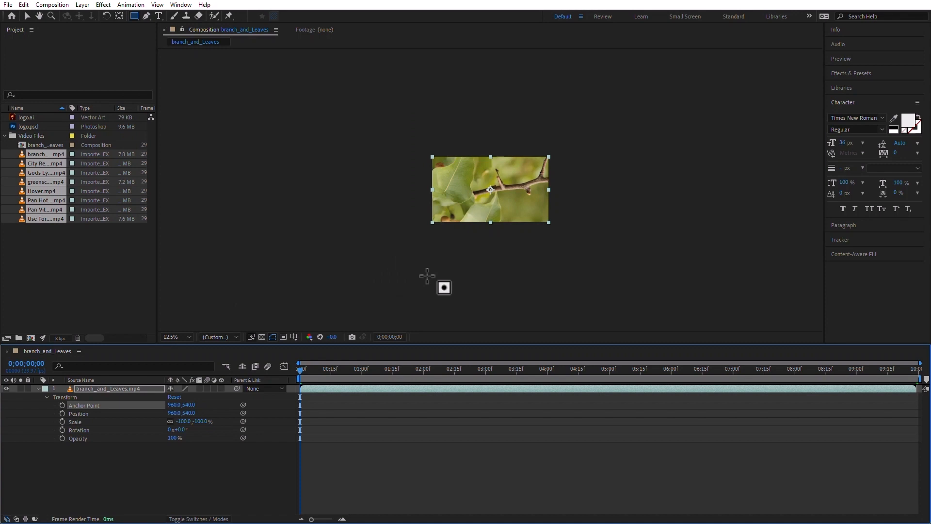
Reset the layer's transform to remove both flips
{"action": "left_click", "coordinate": [82, 5]}
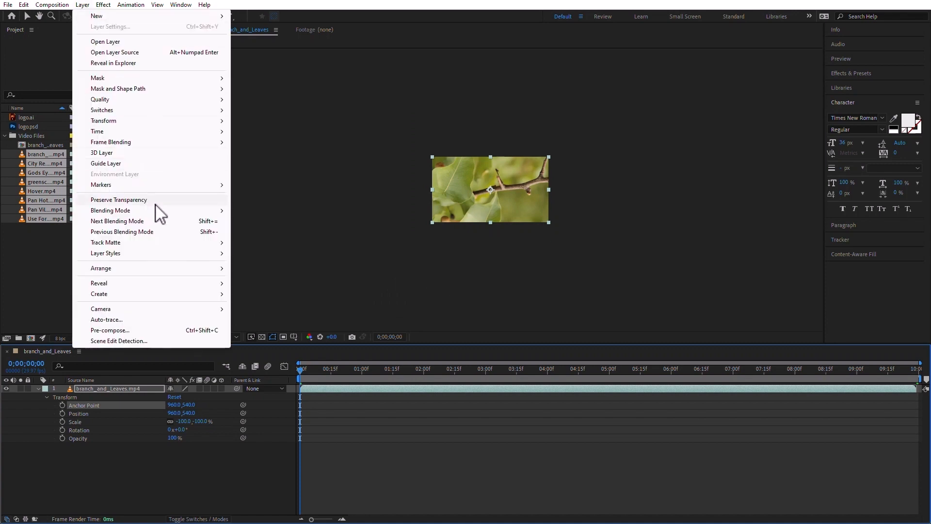
{"action": "mouse_move", "coordinate": [149, 123]}
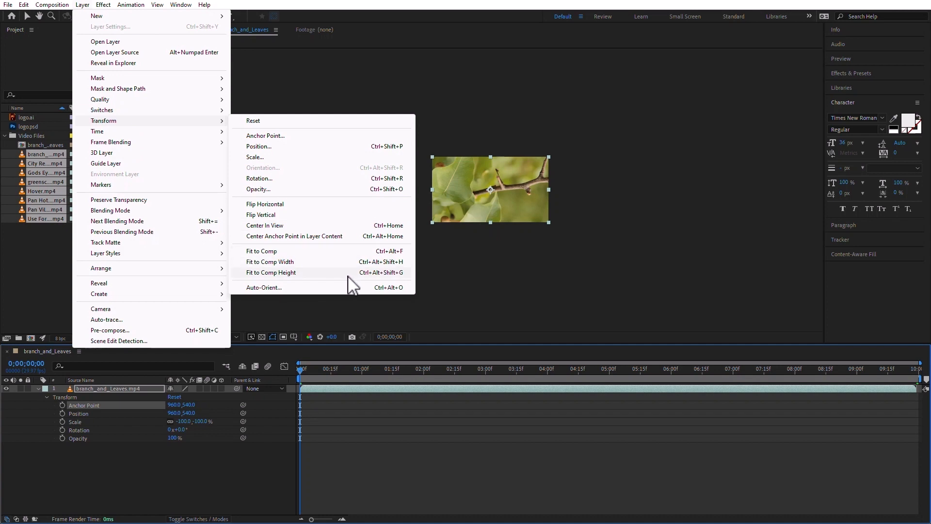
{"action": "left_click", "coordinate": [260, 121]}
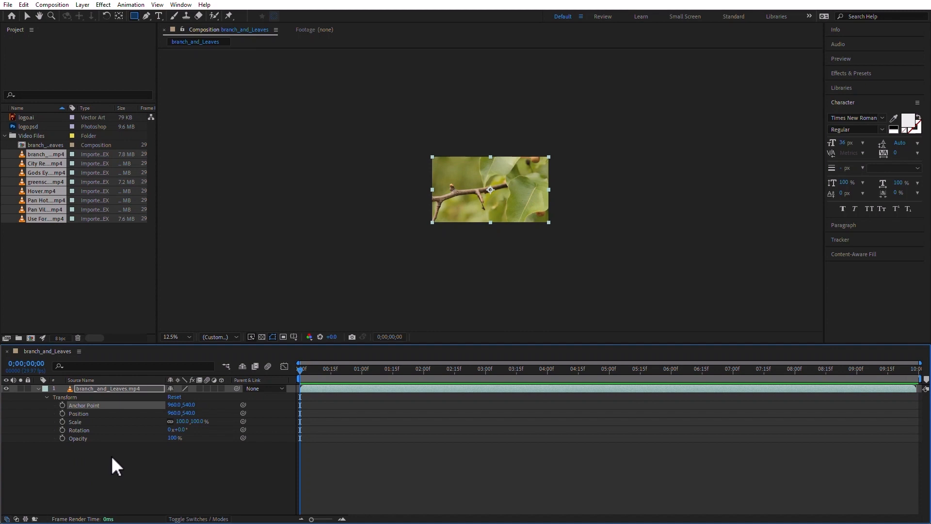
{"action": "left_click", "coordinate": [87, 6]}
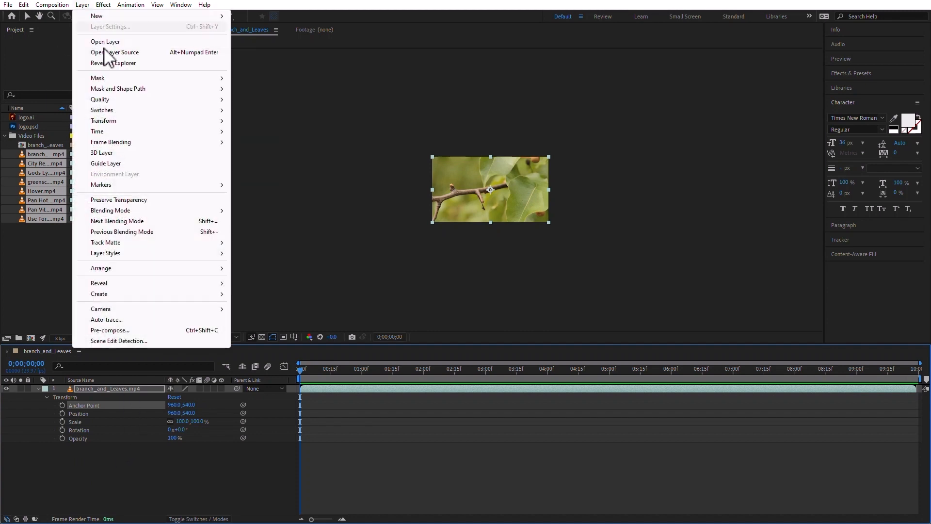
{"action": "mouse_move", "coordinate": [116, 121]}
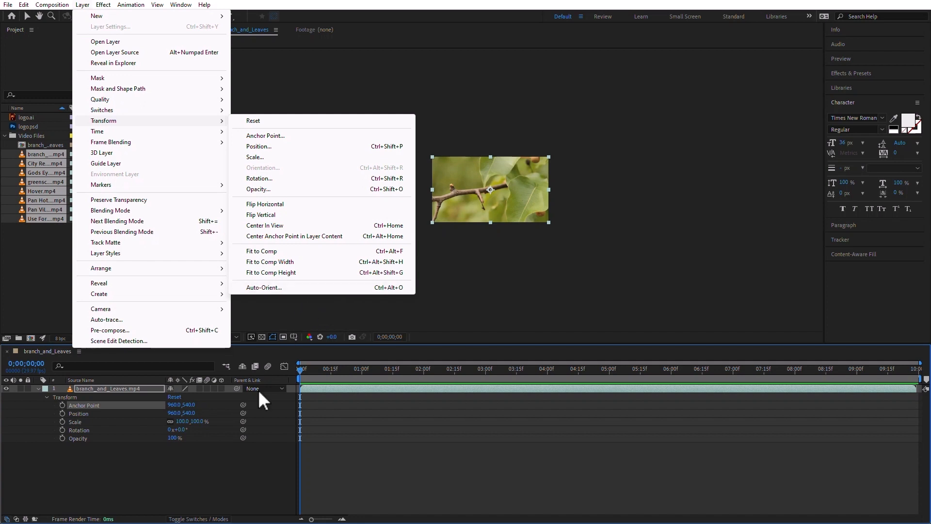
{"action": "left_click", "coordinate": [219, 485]}
{"action": "left_click", "coordinate": [219, 485]}
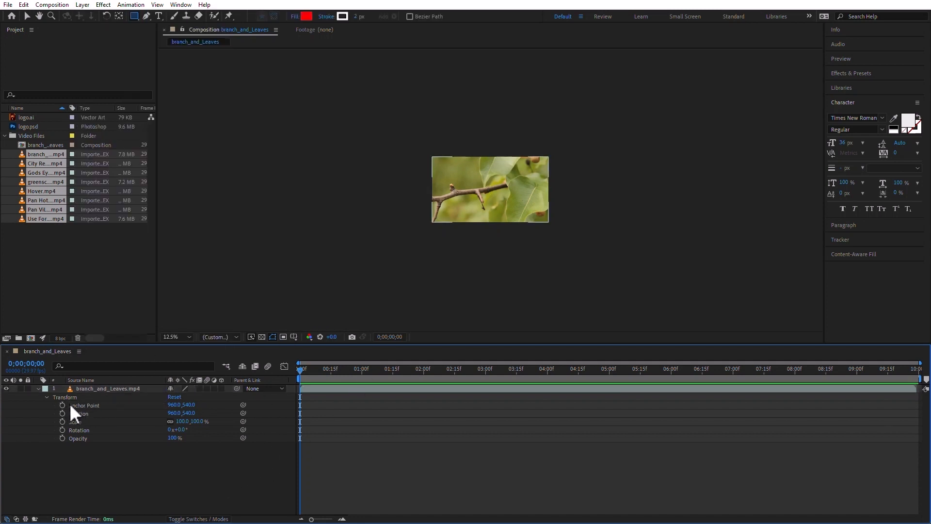
Select the Anchor Point property, switch to the Selection tool and examine the anchor point in the clip at 25% magnification
{"action": "left_click", "coordinate": [89, 405]}
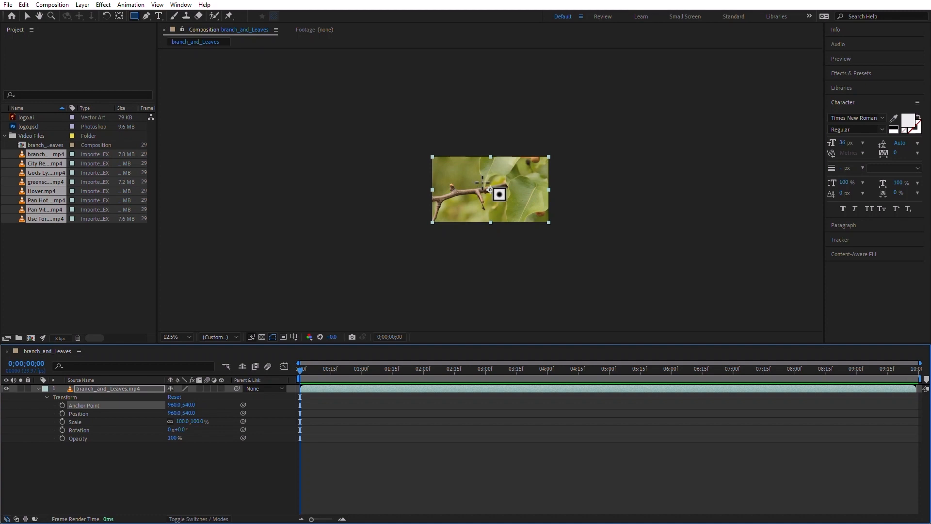
{"action": "left_click", "coordinate": [26, 15]}
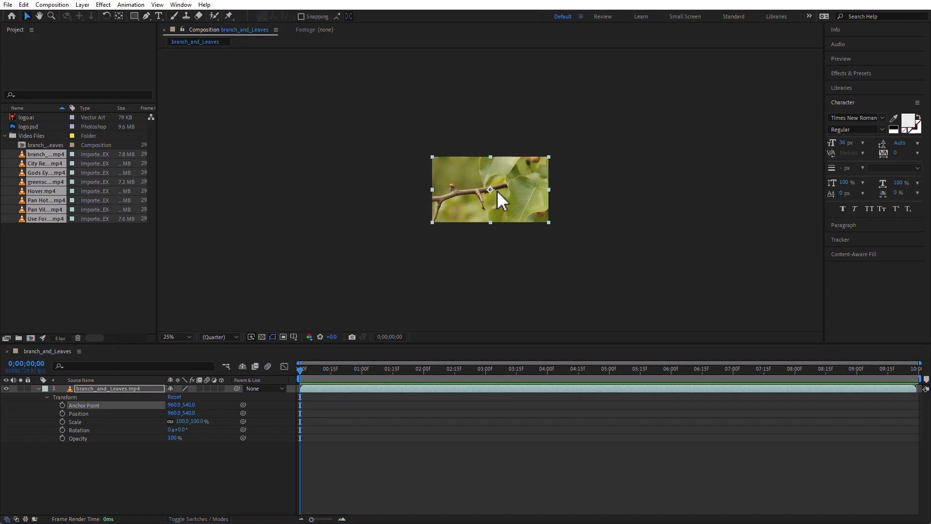
{"action": "scroll", "coordinate": [496, 190], "scroll_direction": "up", "scroll_amount": 4}
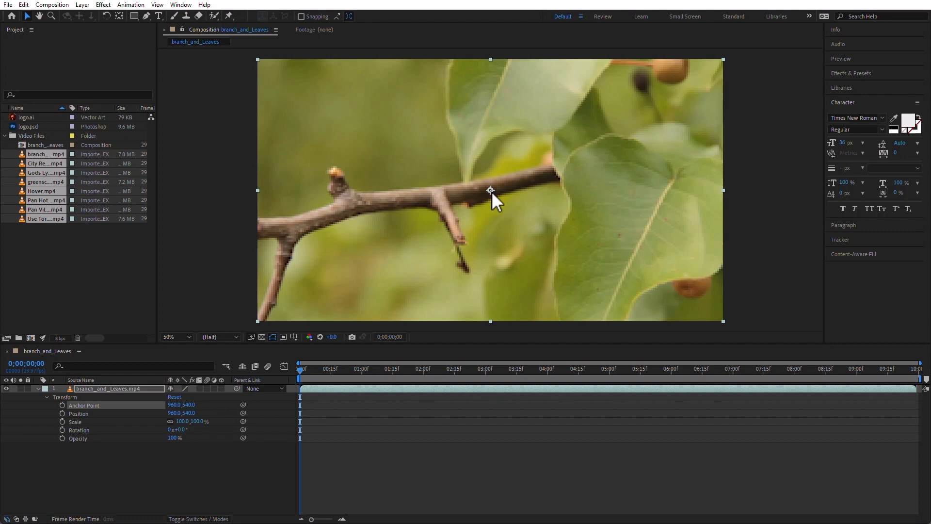
{"action": "scroll", "coordinate": [501, 202], "scroll_direction": "down", "scroll_amount": 4}
{"action": "scroll", "coordinate": [501, 202], "scroll_direction": "up", "scroll_amount": 4}
{"action": "scroll", "coordinate": [502, 201], "scroll_direction": "down", "scroll_amount": 1}
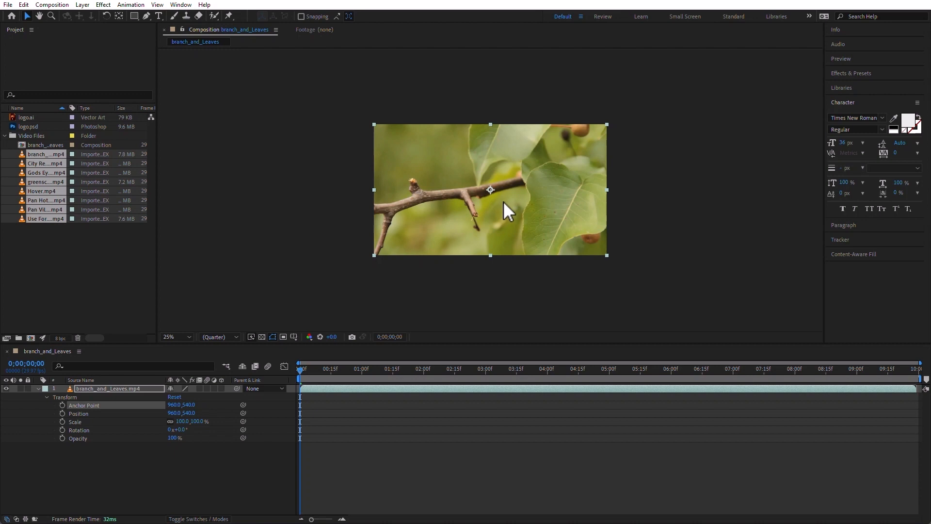
{"action": "scroll", "coordinate": [504, 202], "scroll_direction": "up", "scroll_amount": 1}
{"action": "scroll", "coordinate": [503, 201], "scroll_direction": "down", "scroll_amount": 1}
Move the anchor point around the clip with the Pan Behind tool, ending at 996, 528, and reset the layer's transform
{"action": "left_click", "coordinate": [119, 17]}
{"action": "left_click_drag", "start_coordinate": [490, 190], "coordinate": [562, 144]}
{"action": "left_click_drag", "start_coordinate": [570, 216], "coordinate": [494, 188]}
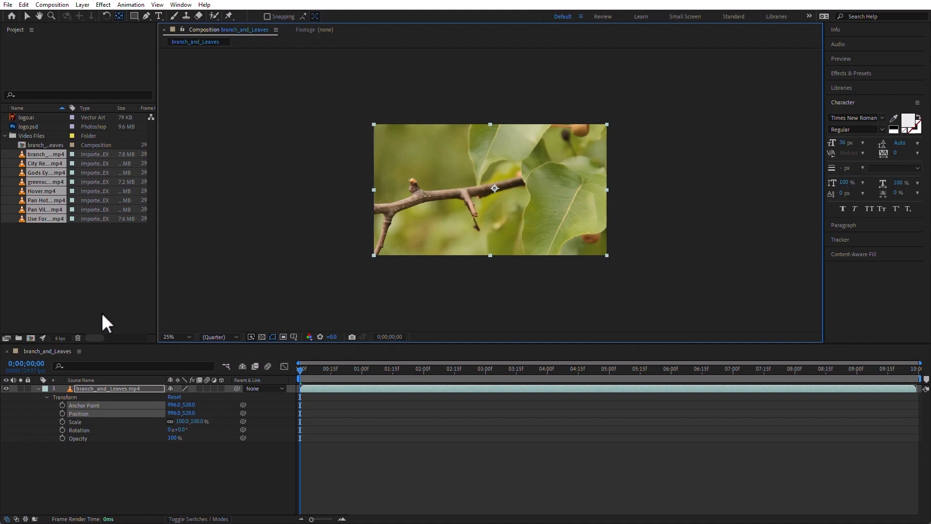
{"action": "left_click", "coordinate": [175, 397]}
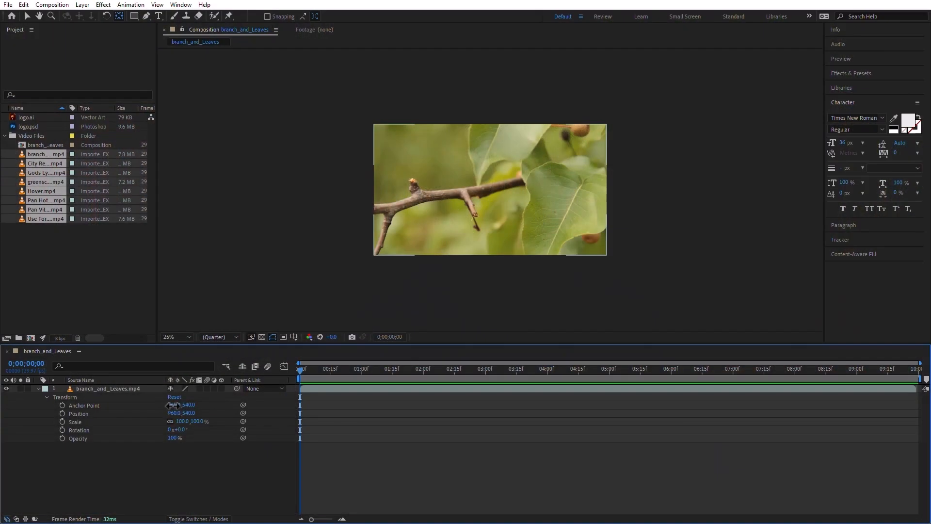
Set the layer's horizontal Anchor Point value to 1687 and reset its transform
{"action": "left_click_drag", "start_coordinate": [173, 404], "coordinate": [526, 405]}
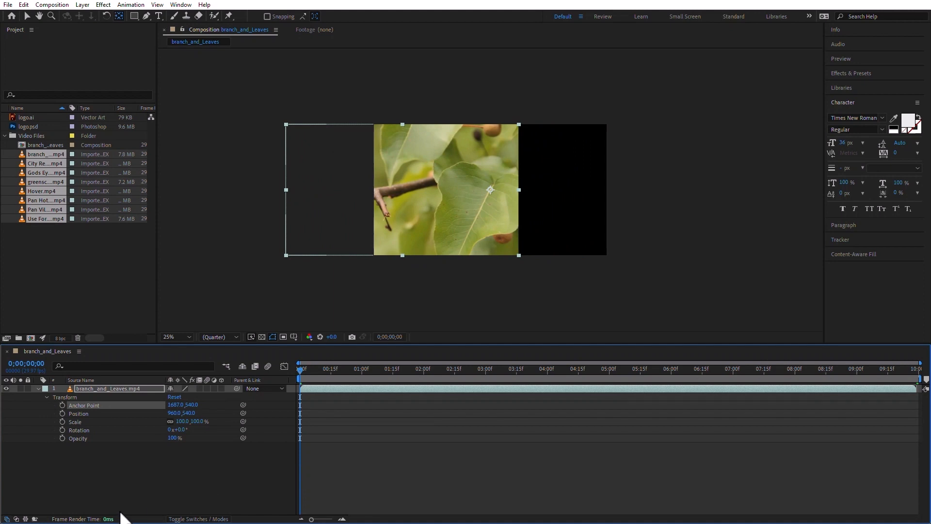
{"action": "left_click", "coordinate": [175, 397]}
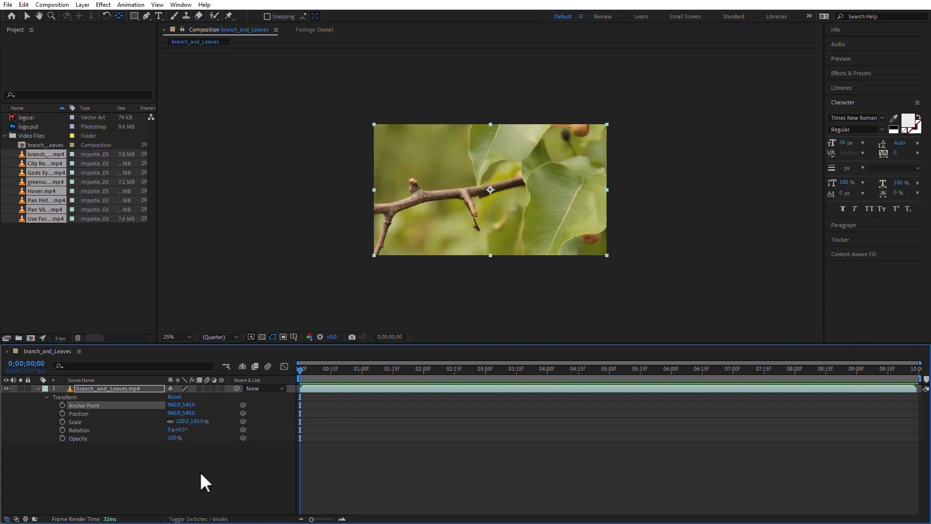
Select the layer's Opacity and Anchor Point properties together
{"action": "left_click", "coordinate": [84, 429]}
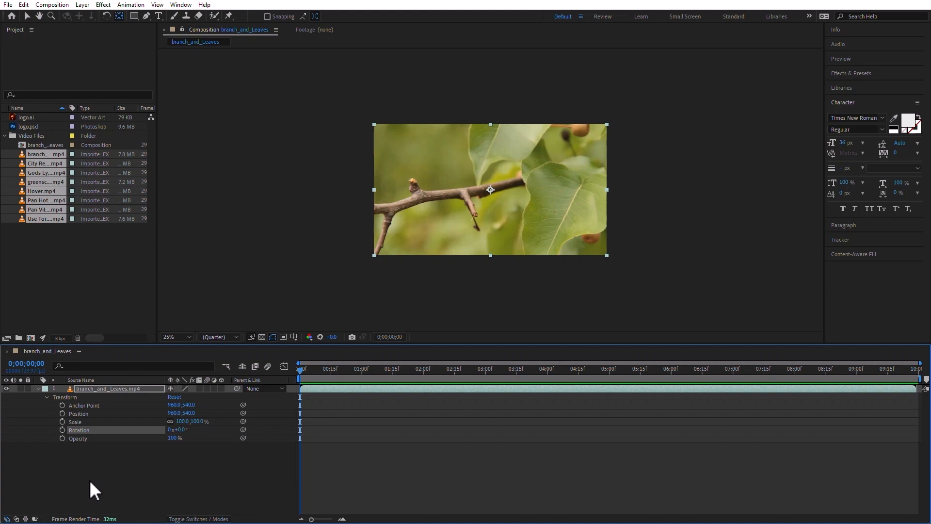
{"action": "left_click", "coordinate": [85, 438]}
{"action": "left_click", "coordinate": [95, 404]}
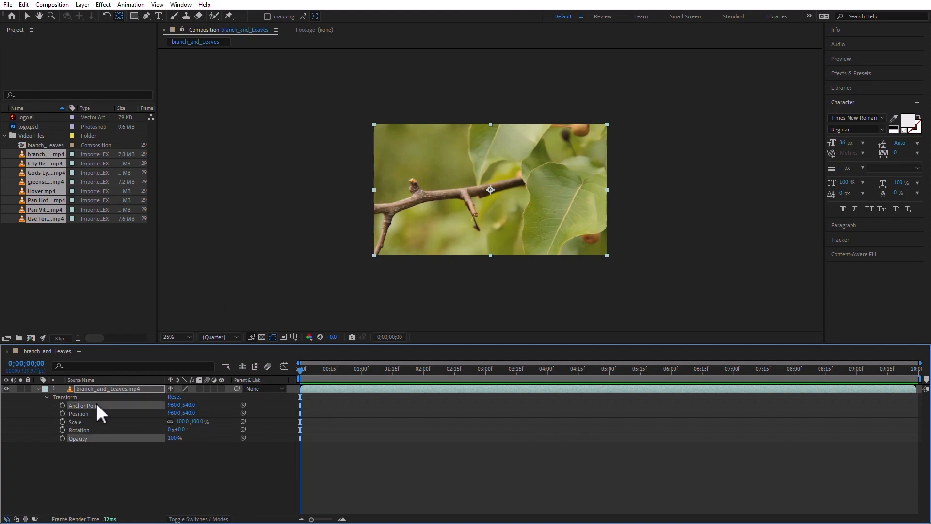